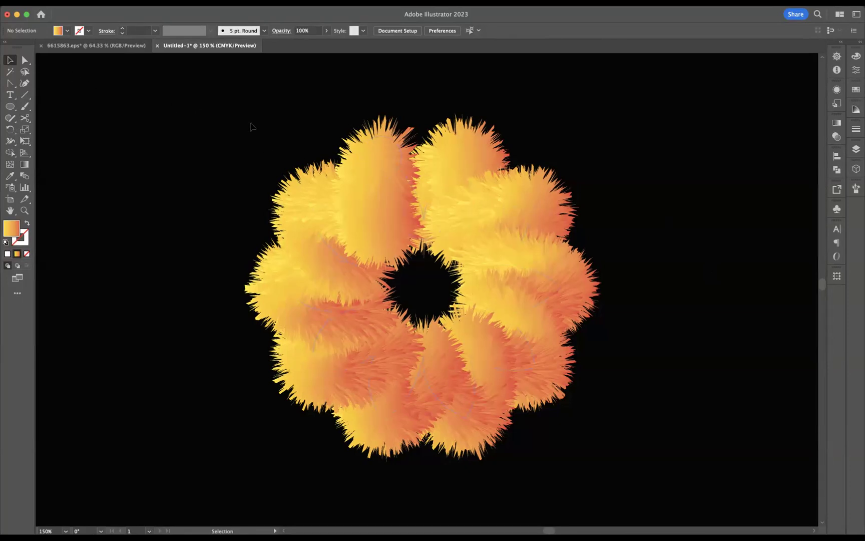
- Delete the fuzzy flower blend and create a 10-point star at the canvas centre
drag(252, 127, 771, 431)
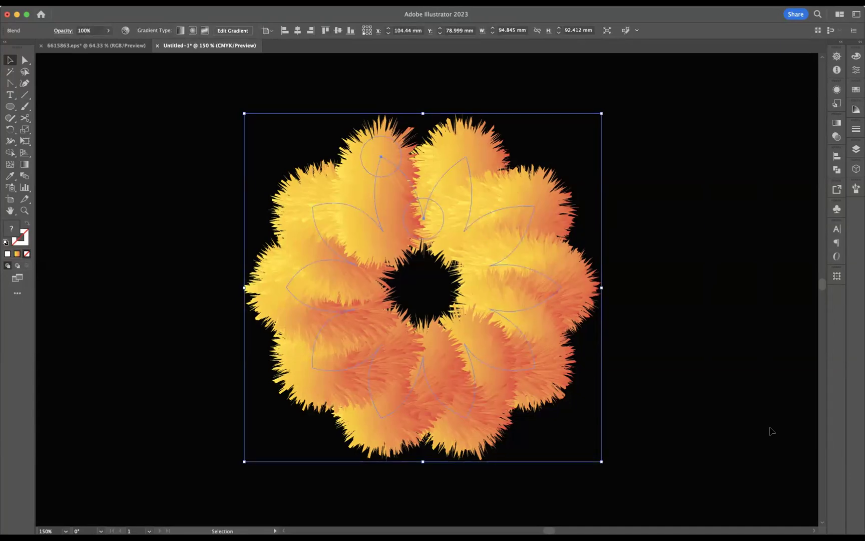
key(Delete)
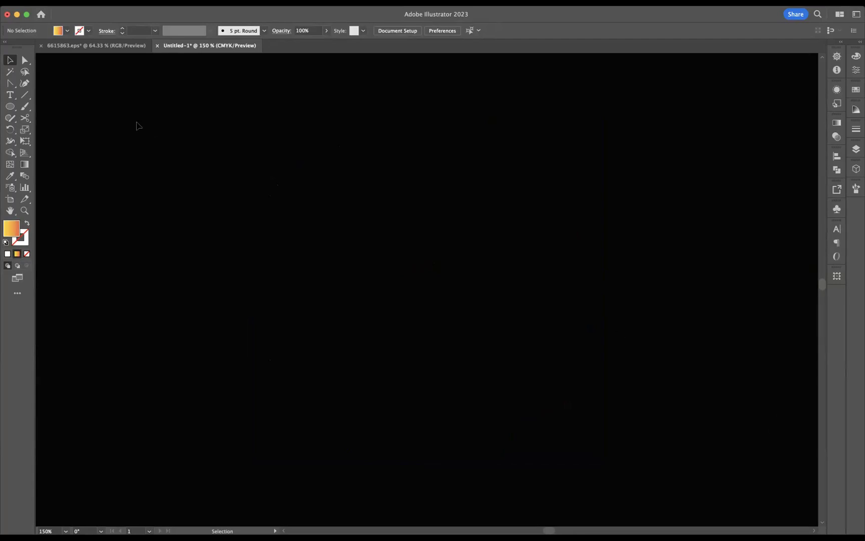
drag(15, 108, 73, 152)
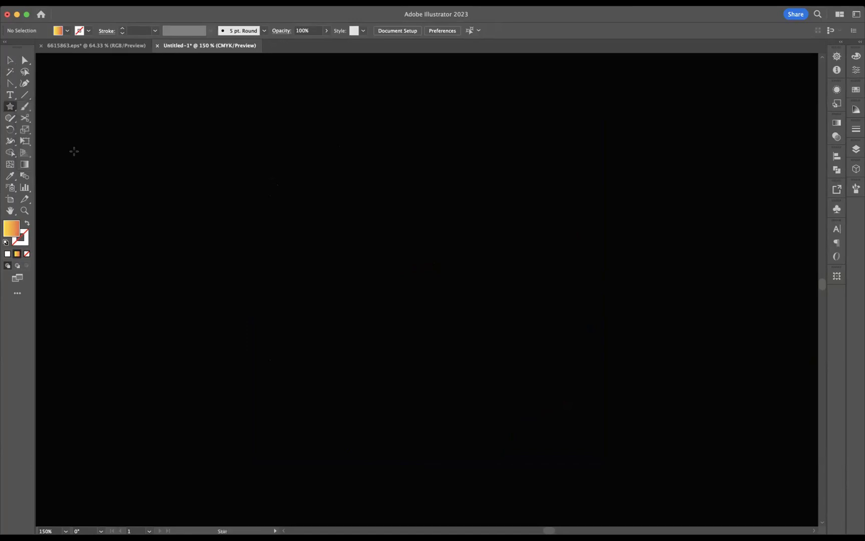
click(400, 246)
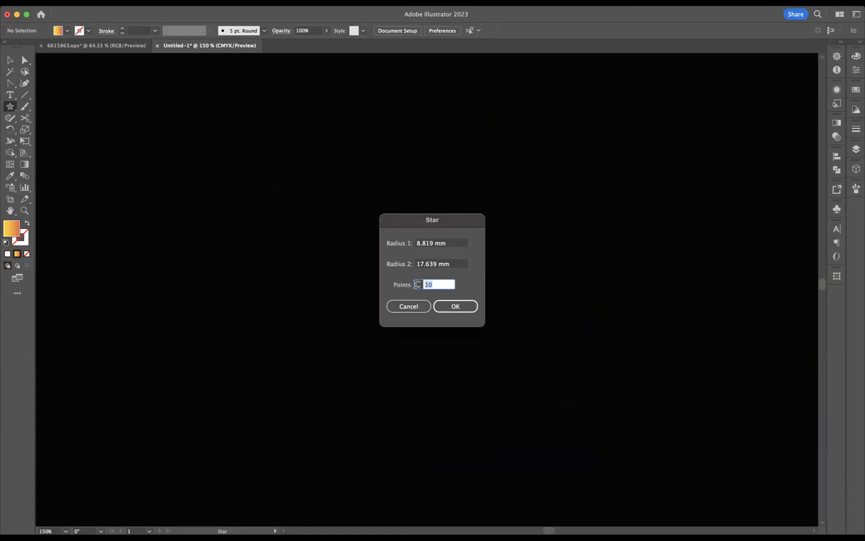
click(455, 308)
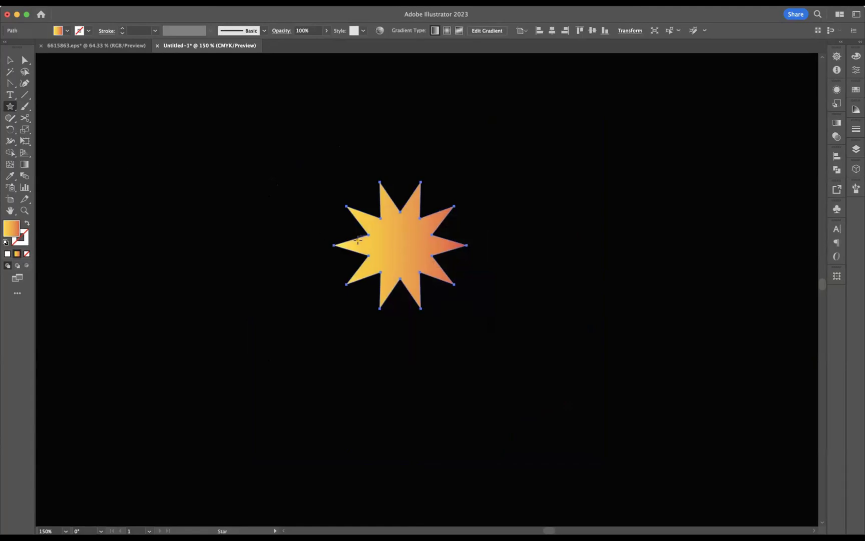
- Zoom in and turn the star into a white 1 pt outline with no fill
key(super+equal)
key(super+equal)
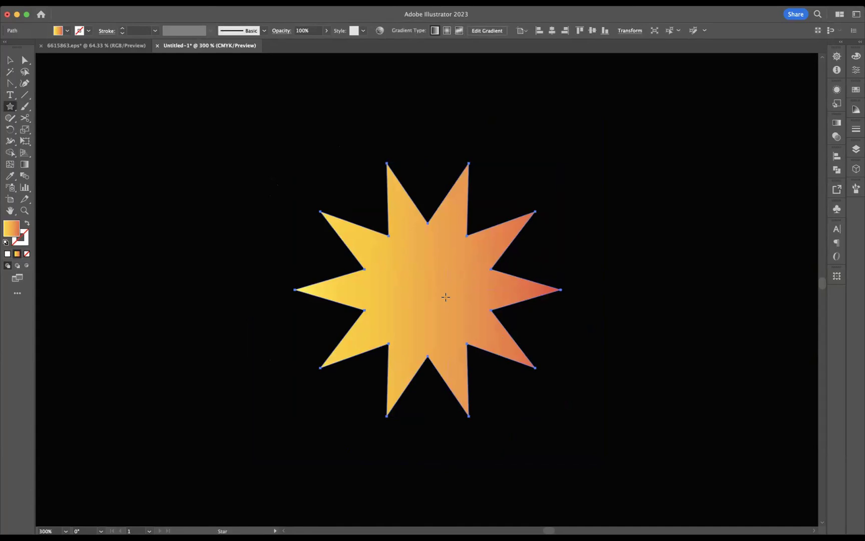
click(67, 31)
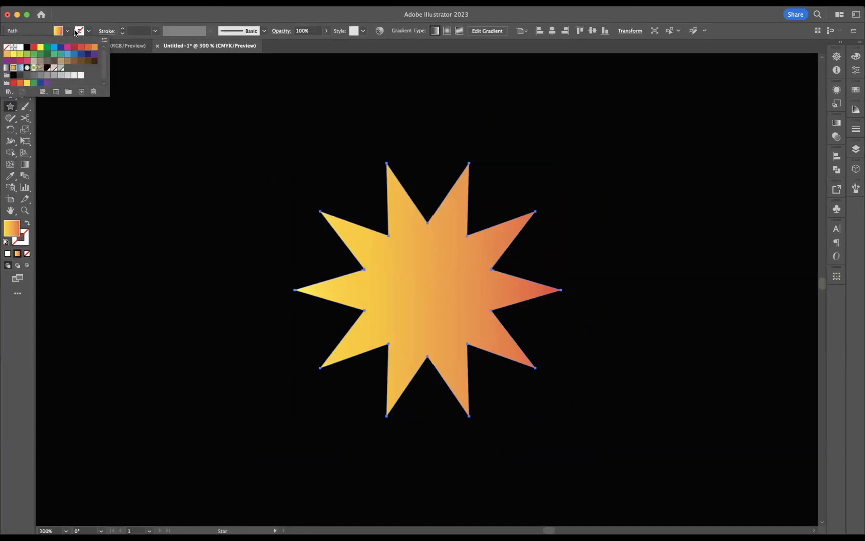
click(20, 47)
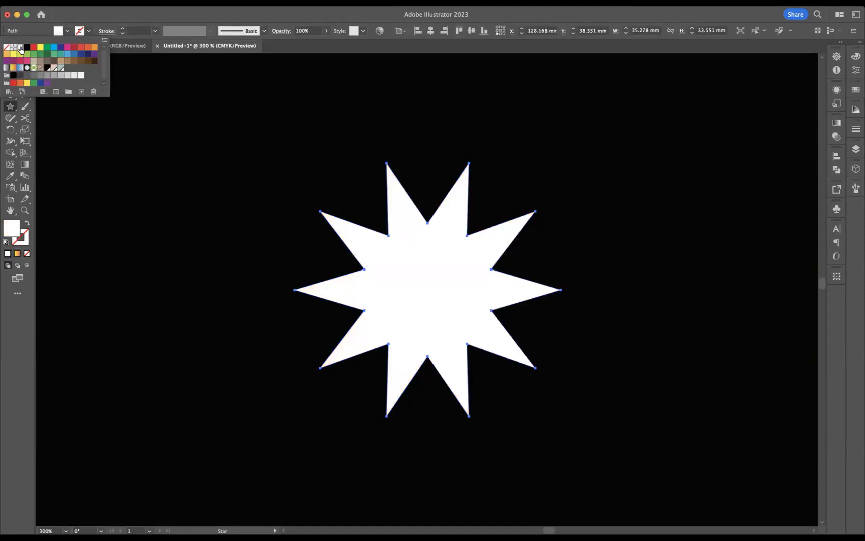
click(28, 226)
click(28, 227)
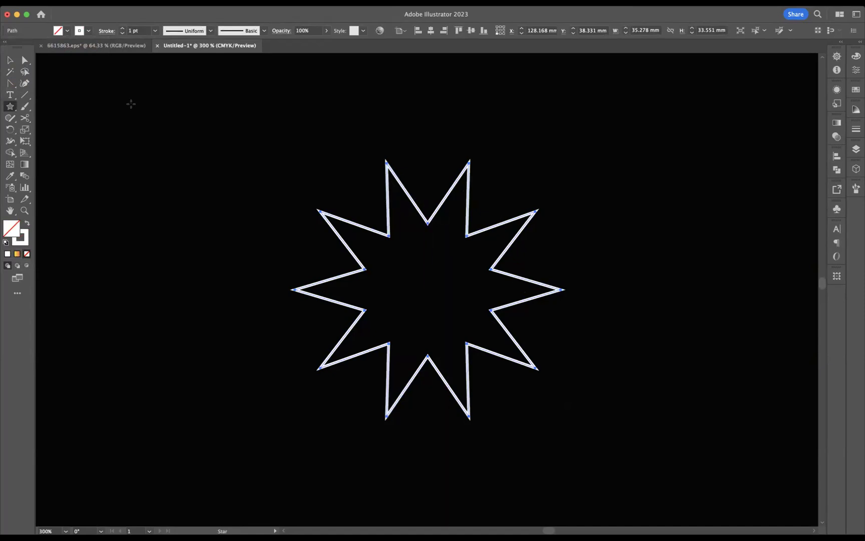
- Drag the star's straight edges into curves with the Anchor Point Tool to form petals
click(11, 84)
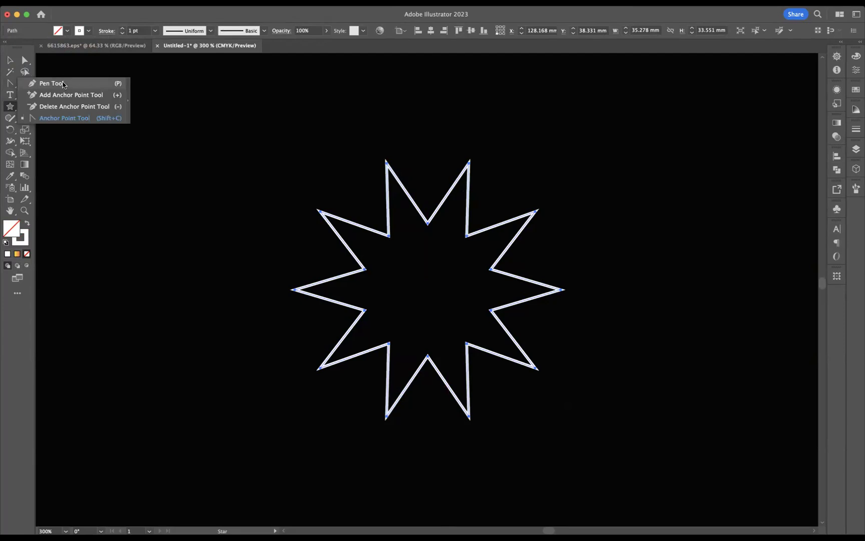
click(63, 120)
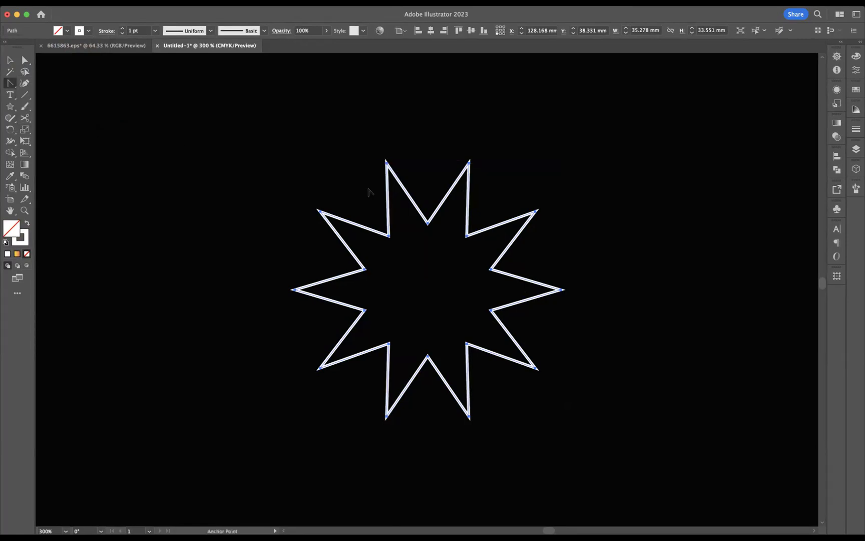
drag(409, 196, 378, 205)
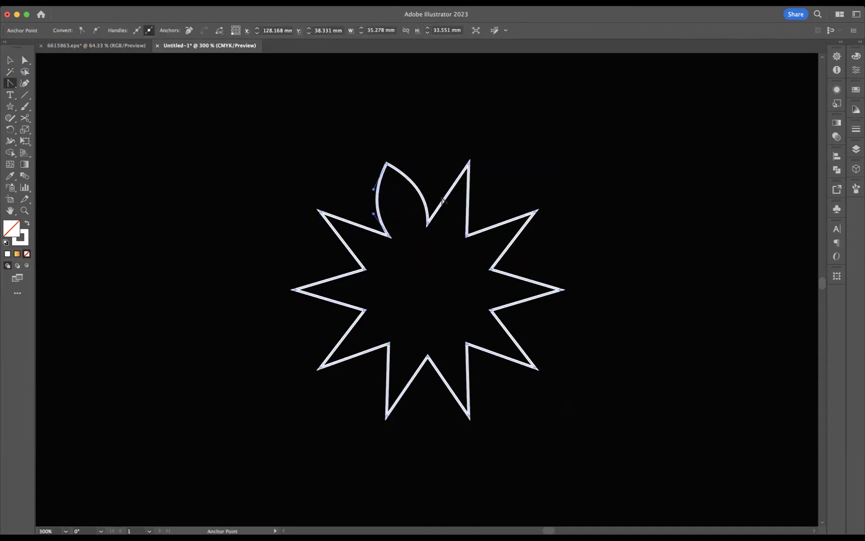
drag(447, 196, 505, 216)
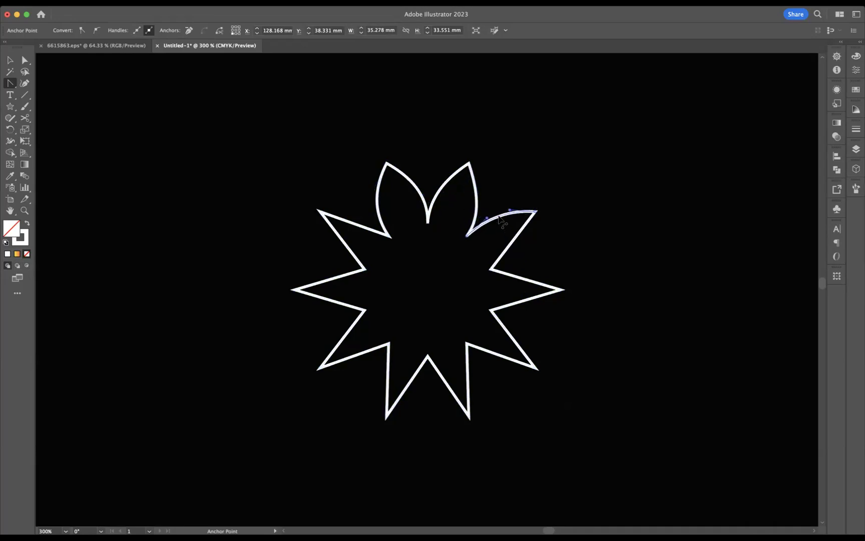
drag(515, 249, 350, 211)
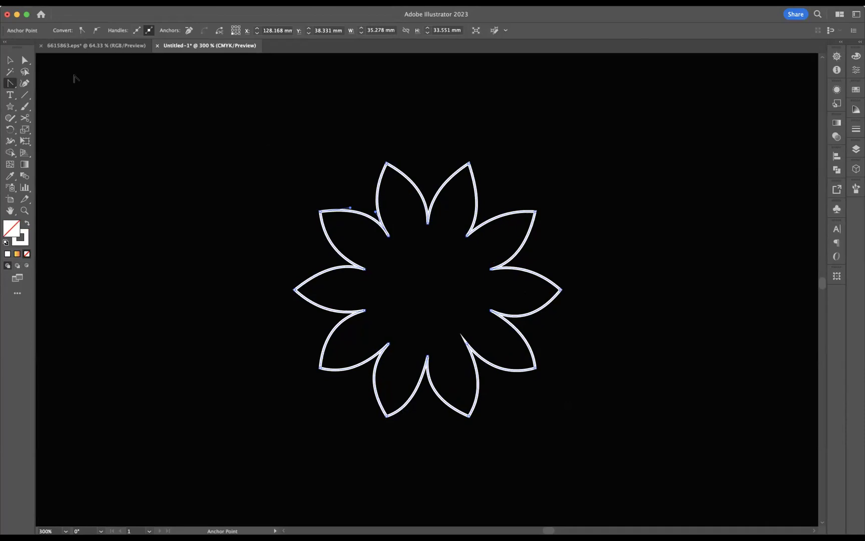
- Deselect the flower and draw a small circle at the upper right of the artboard
click(9, 60)
click(276, 150)
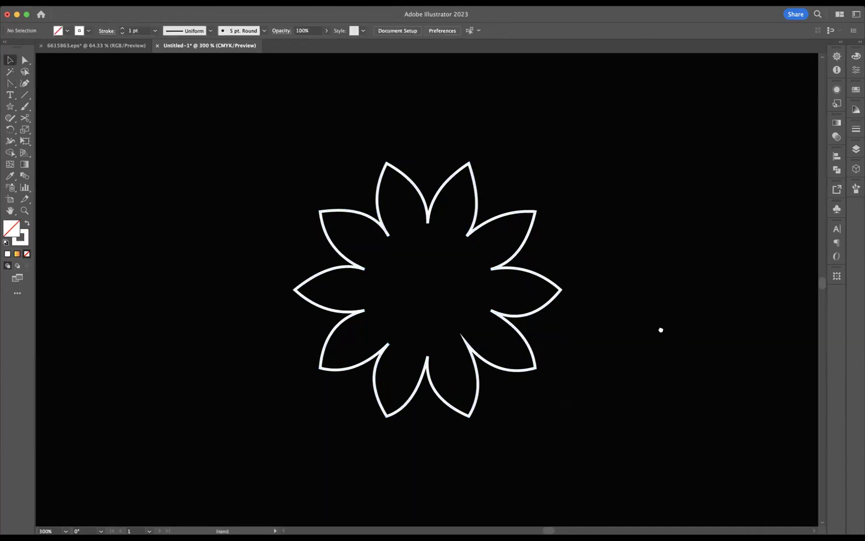
scroll(660, 328, right, 10)
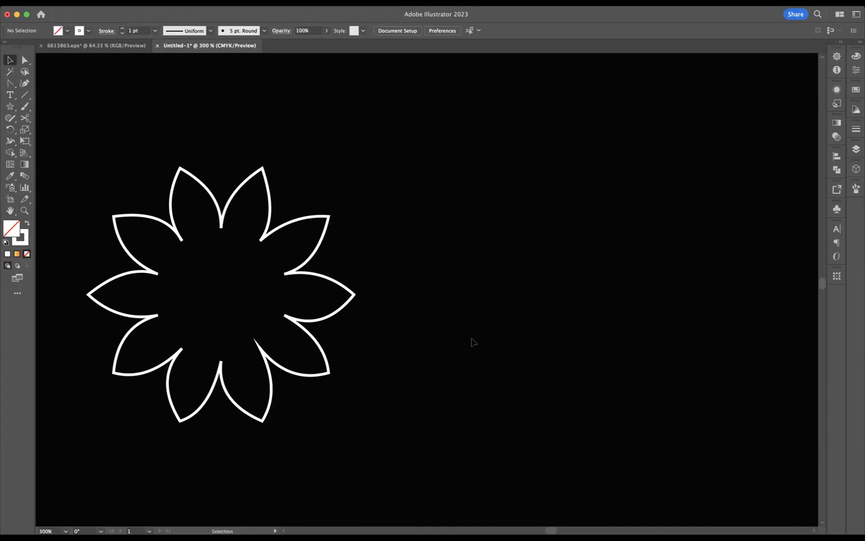
click(9, 106)
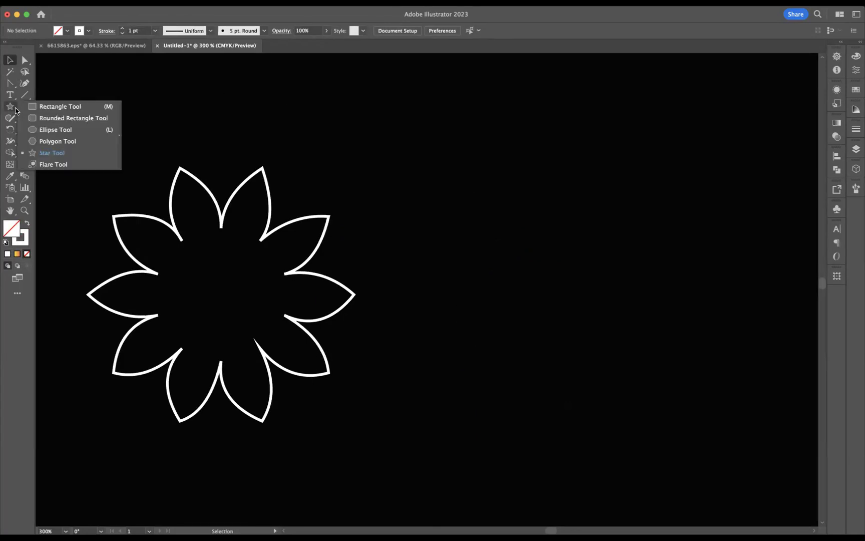
click(55, 129)
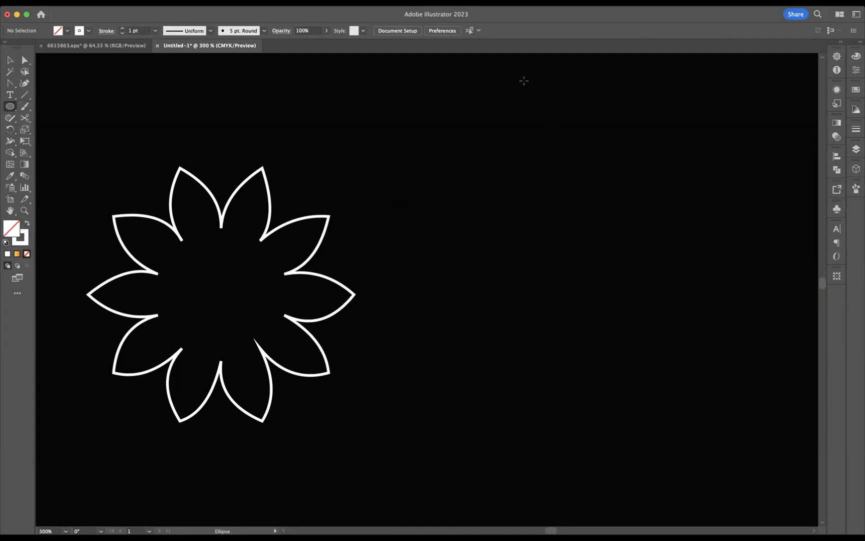
drag(523, 78, 559, 114)
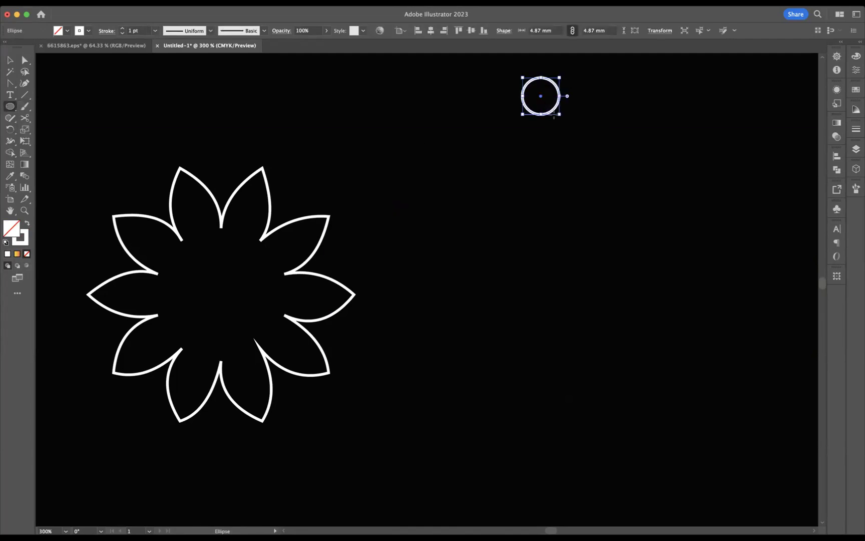
- Give the circle the yellow-orange gradient fill and no stroke
click(28, 224)
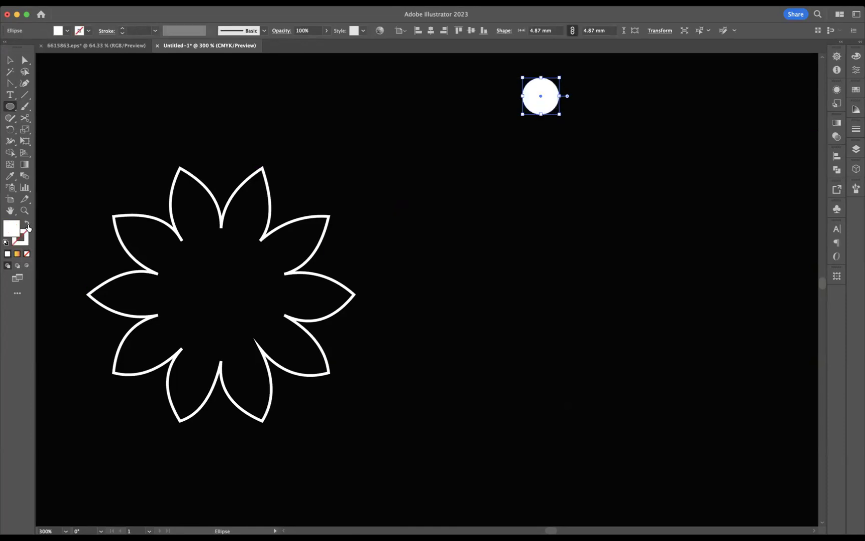
click(67, 31)
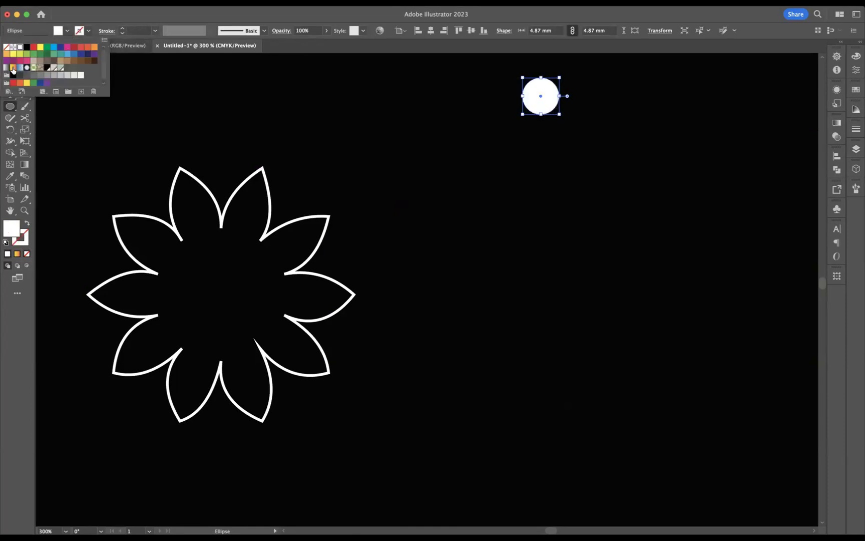
click(14, 68)
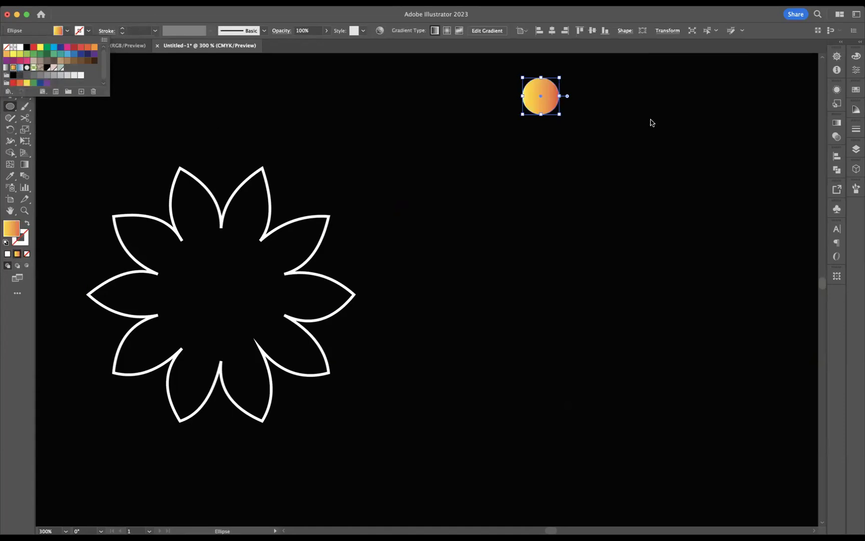
- Copy the gradient circle to the bottom edge and blend the top and bottom circles
click(10, 60)
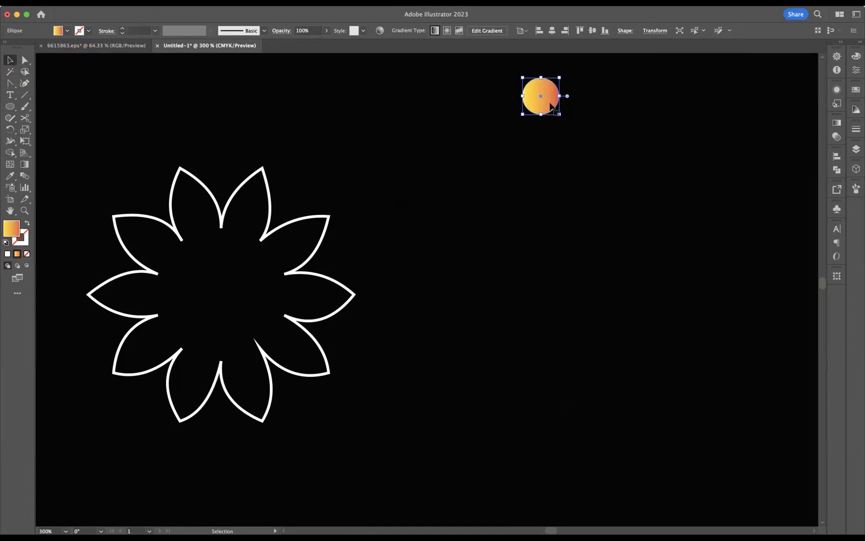
drag(543, 95, 593, 522)
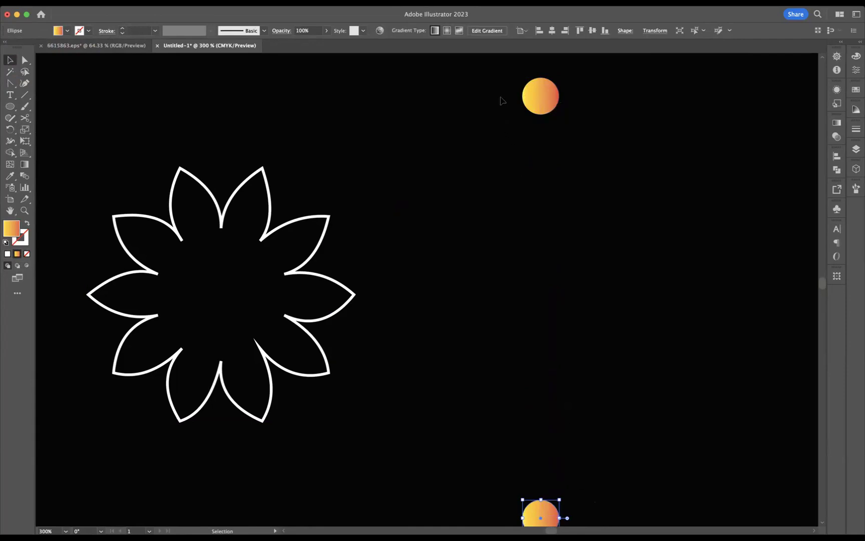
drag(501, 94, 612, 509)
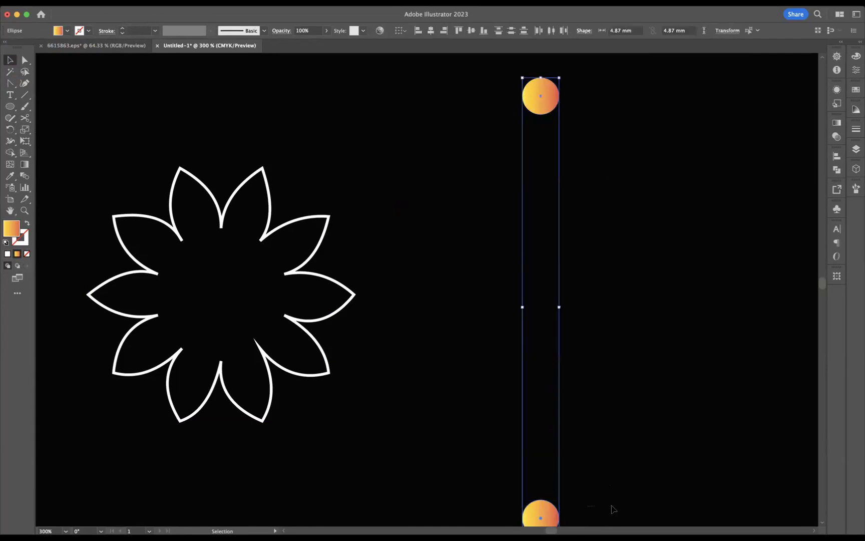
click(27, 176)
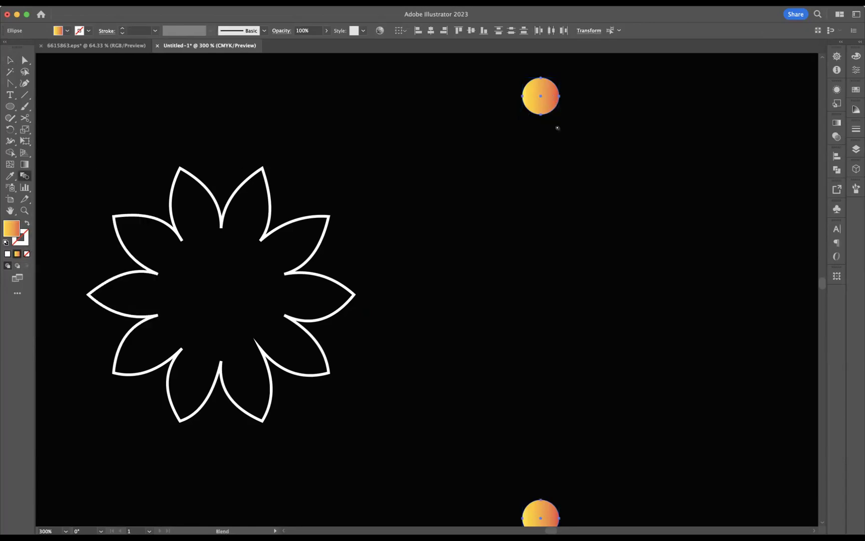
click(543, 511)
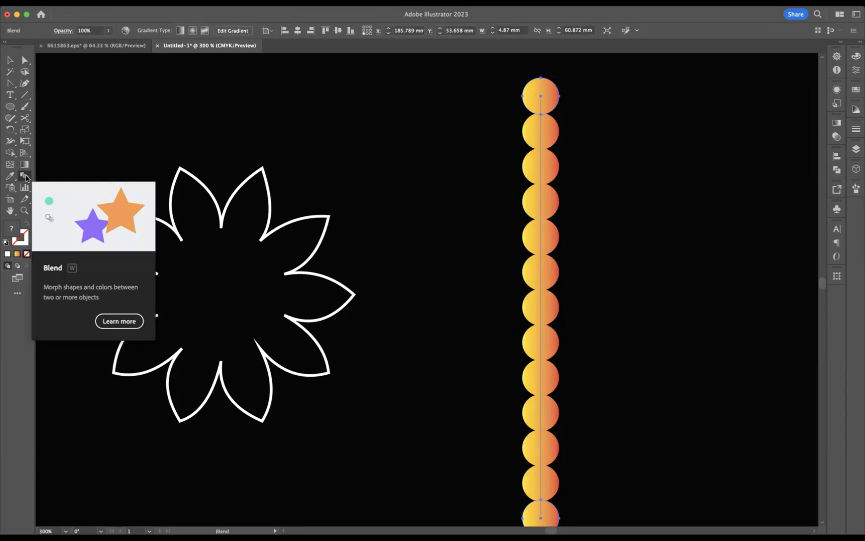
- Set the blend spacing to Specified Steps with 1000 steps
double_click(25, 177)
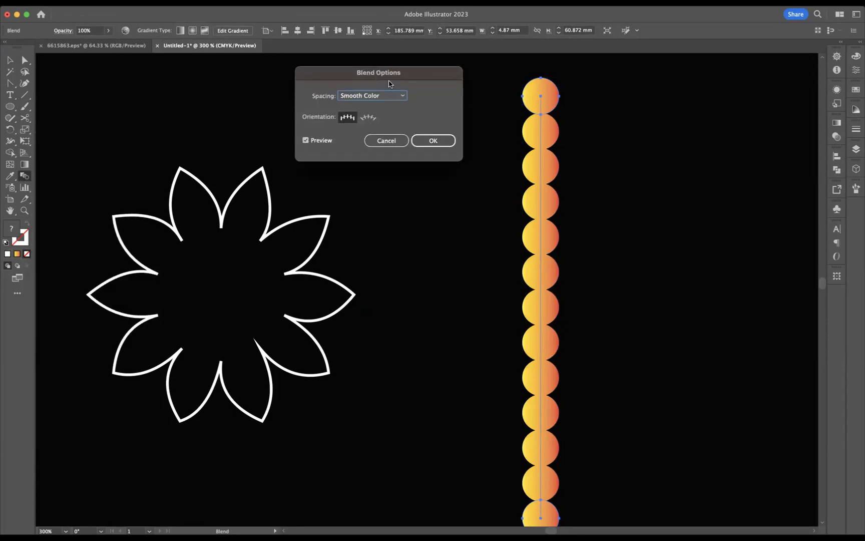
drag(389, 83, 689, 155)
click(715, 177)
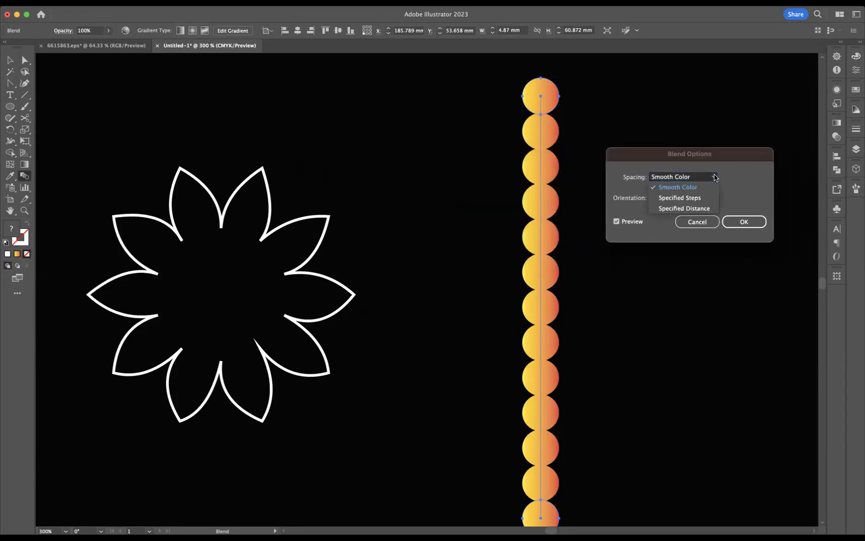
click(710, 198)
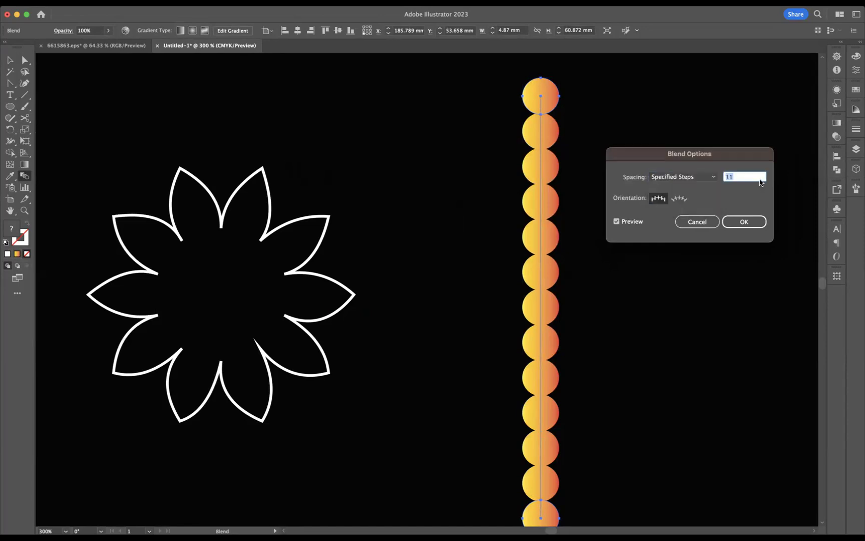
text(1000)
click(744, 221)
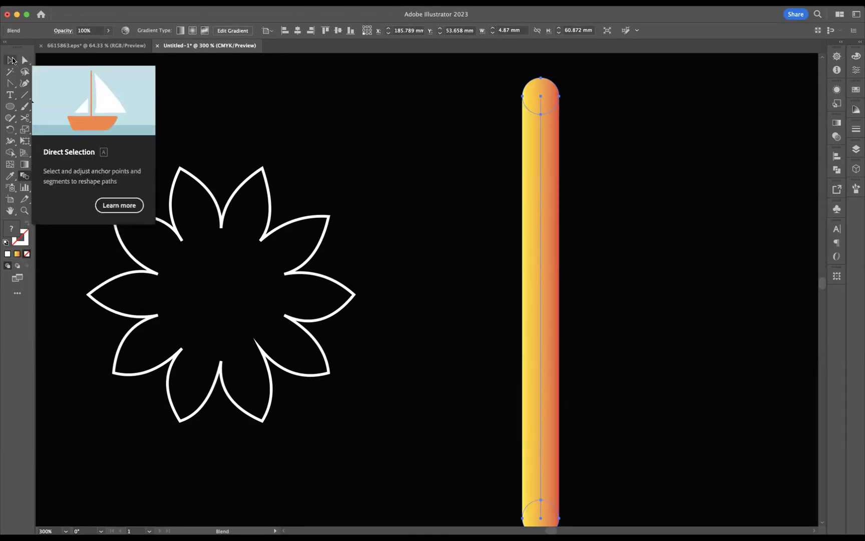
- Replace the gradient blend's spine with the flower outline and move the result to the artboard centre
click(10, 59)
click(385, 120)
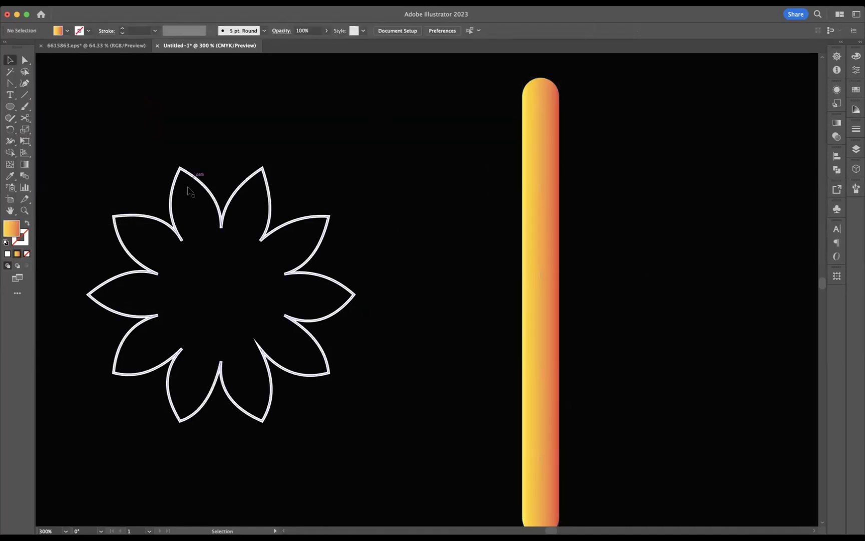
drag(143, 151, 351, 396)
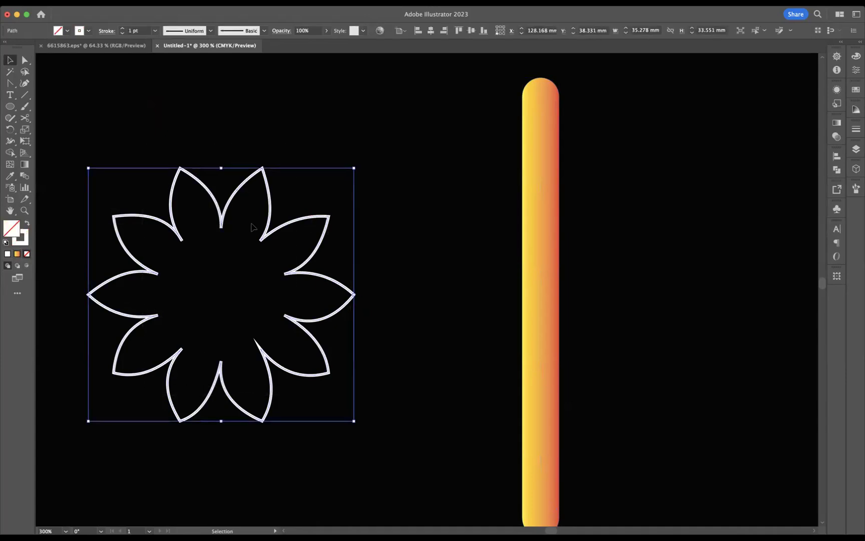
drag(195, 125, 695, 351)
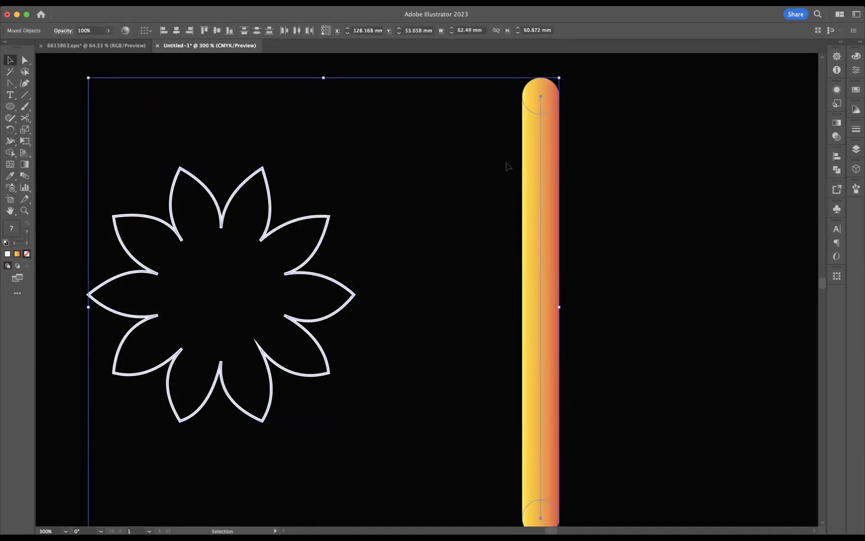
click(114, 2)
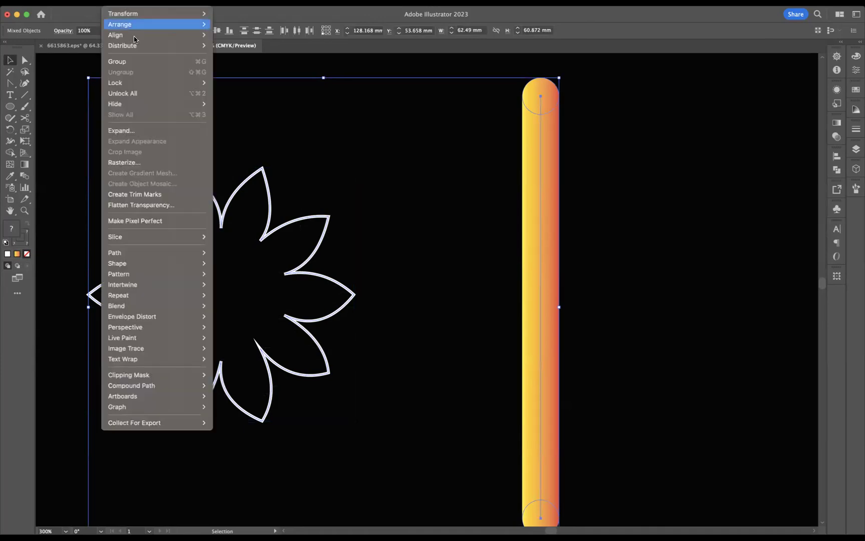
mouse_move(126, 307)
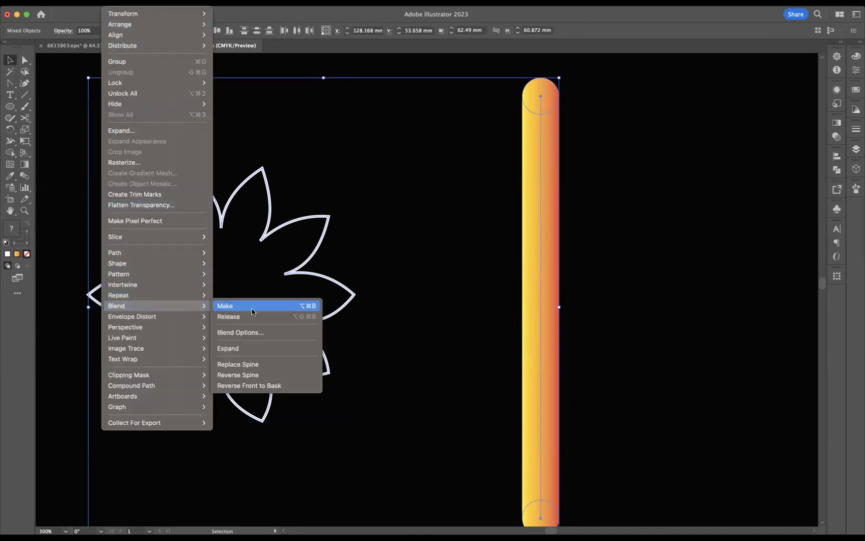
click(256, 364)
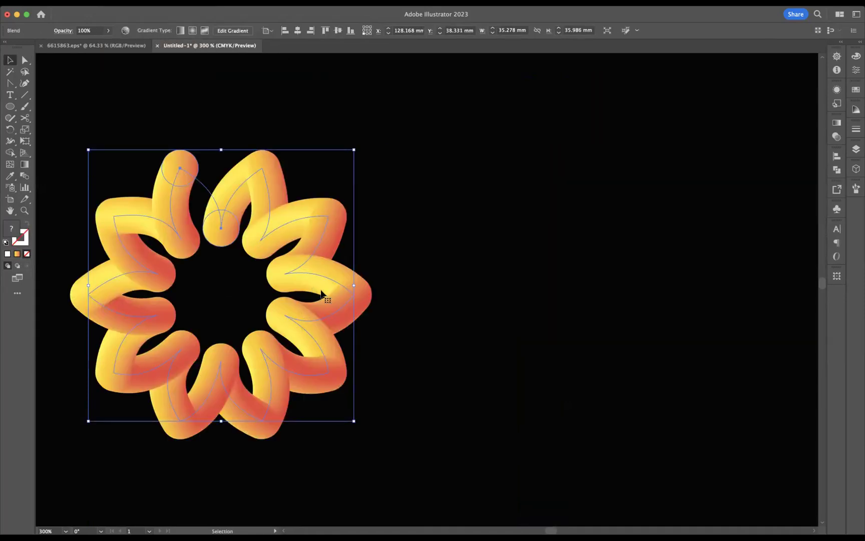
drag(315, 275, 516, 281)
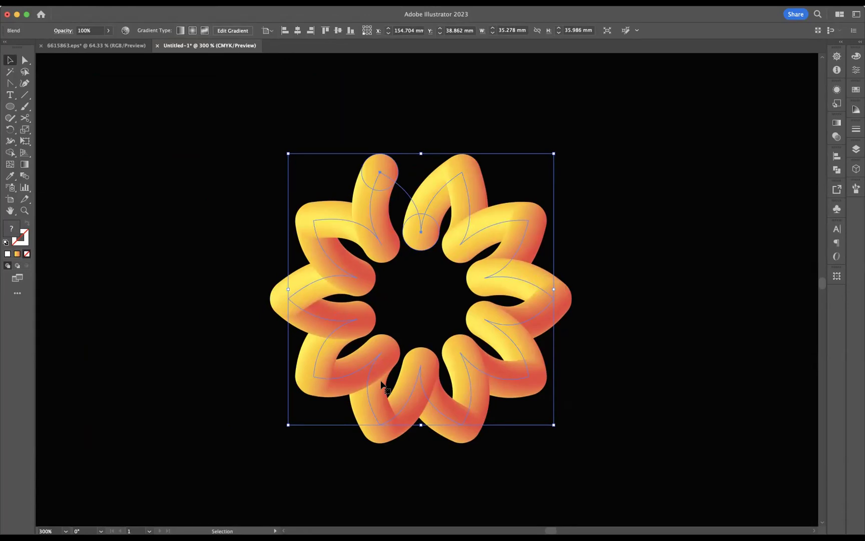
- Apply Roughen to the flower with Size 55%, Detail 71/in and Corner points
click(195, 2)
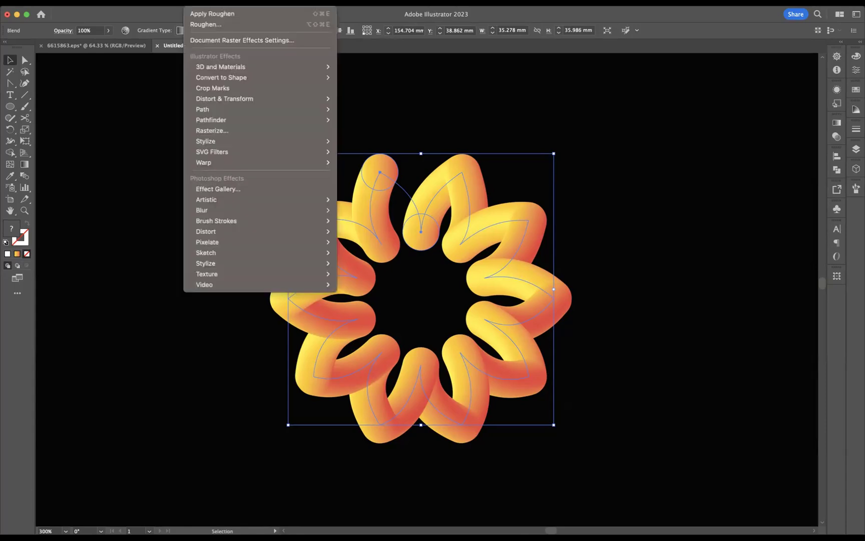
mouse_move(212, 141)
mouse_move(221, 100)
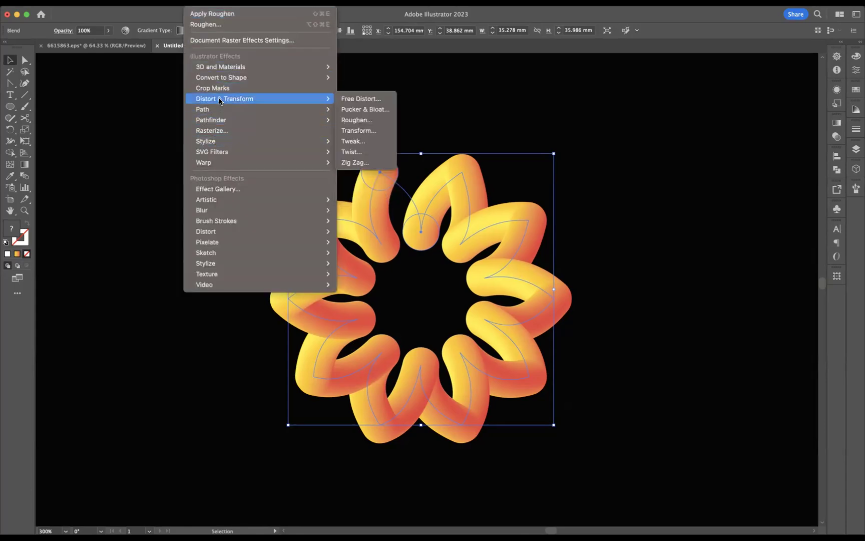
click(360, 120)
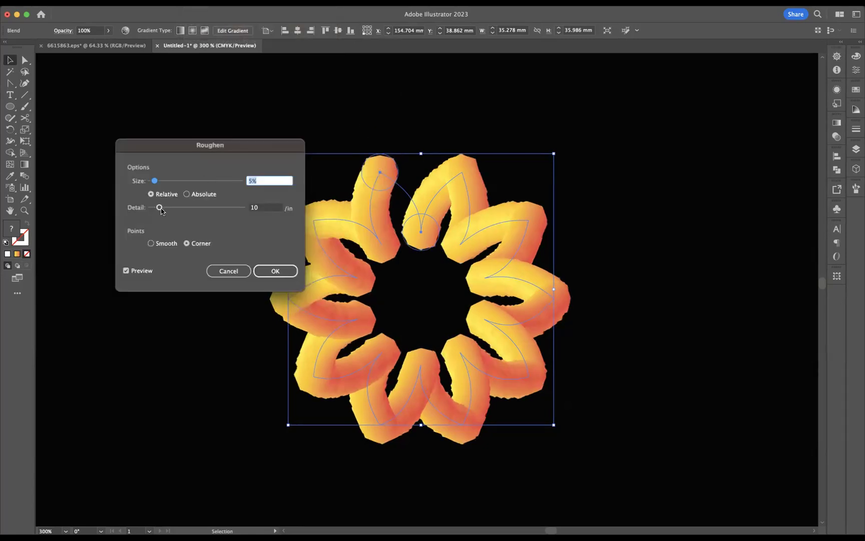
drag(161, 209, 192, 210)
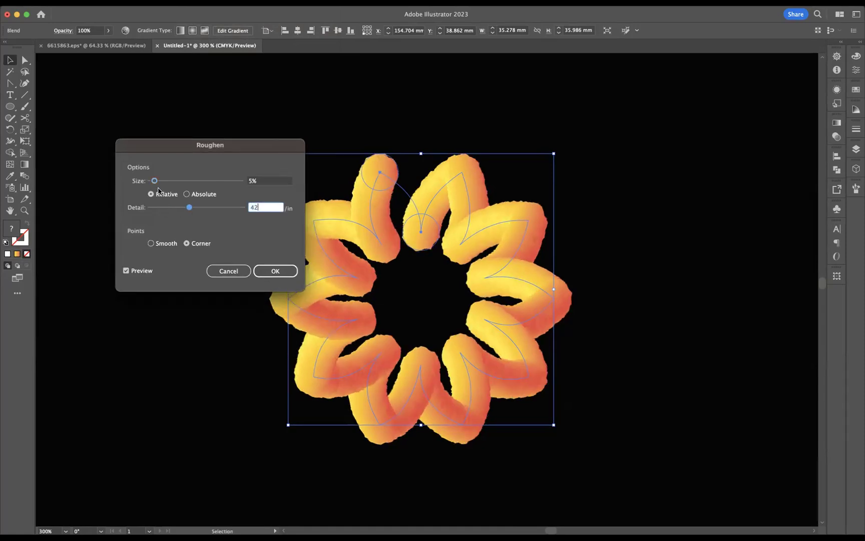
drag(155, 181, 216, 208)
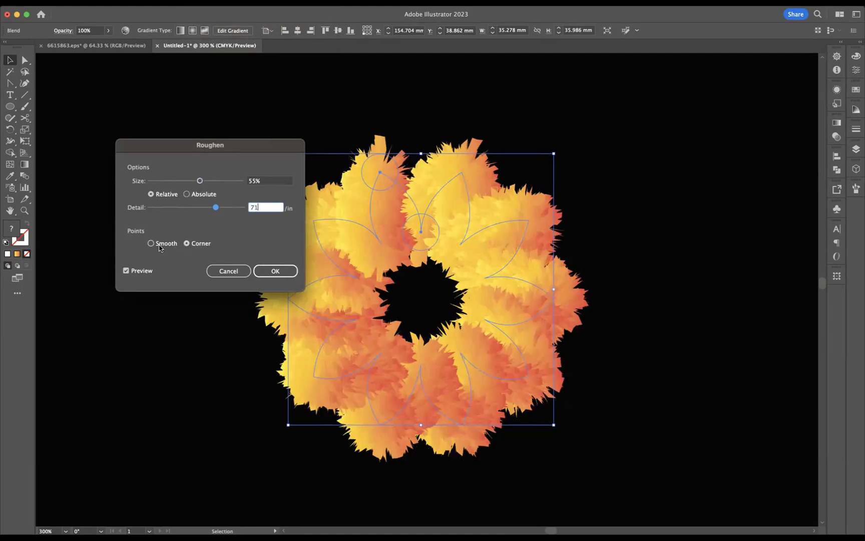
click(158, 244)
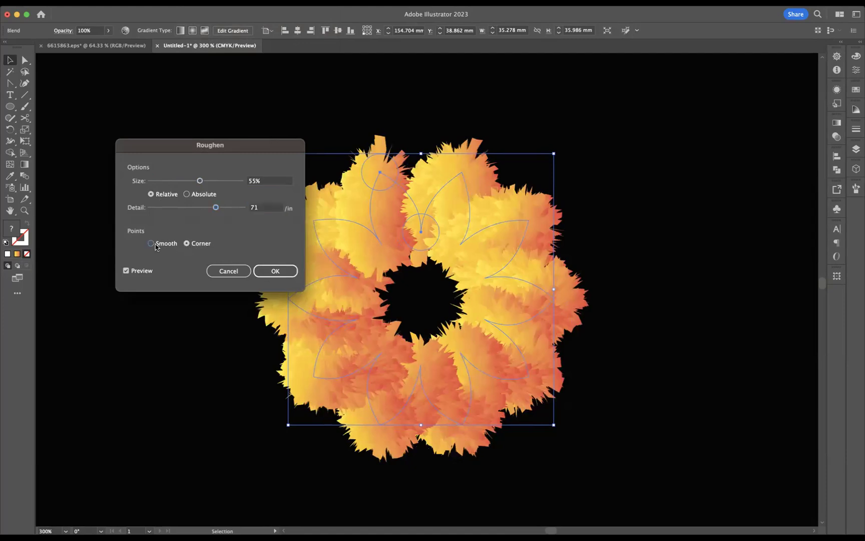
click(186, 243)
click(282, 271)
- Deselect the flower, switch to Full Screen Mode and centre the artwork in view
click(245, 148)
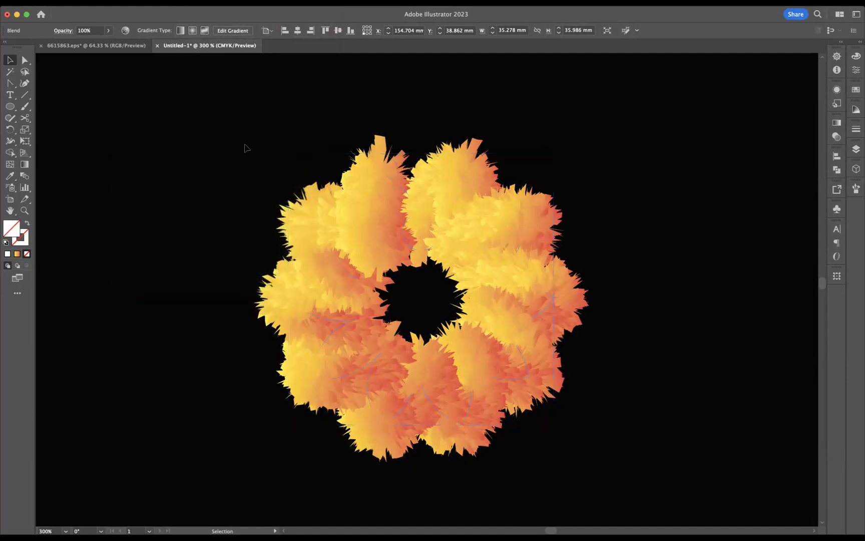
drag(629, 326, 605, 318)
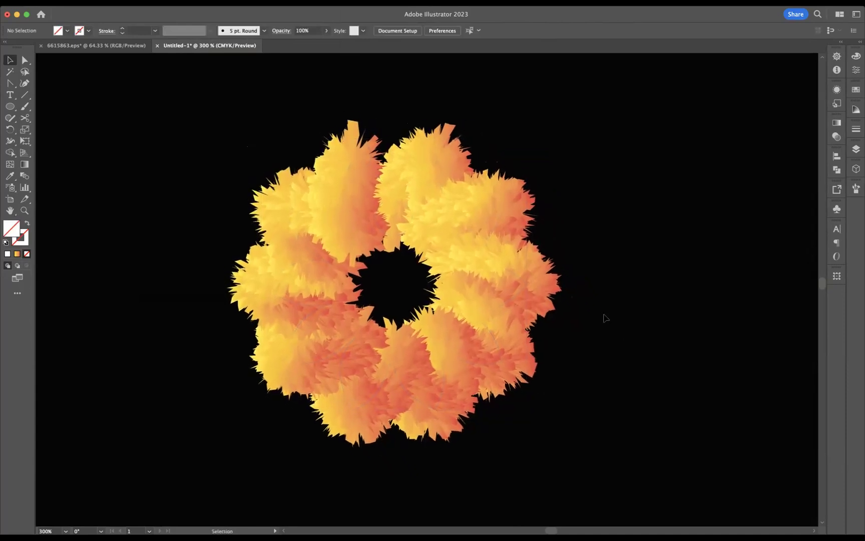
key(f)
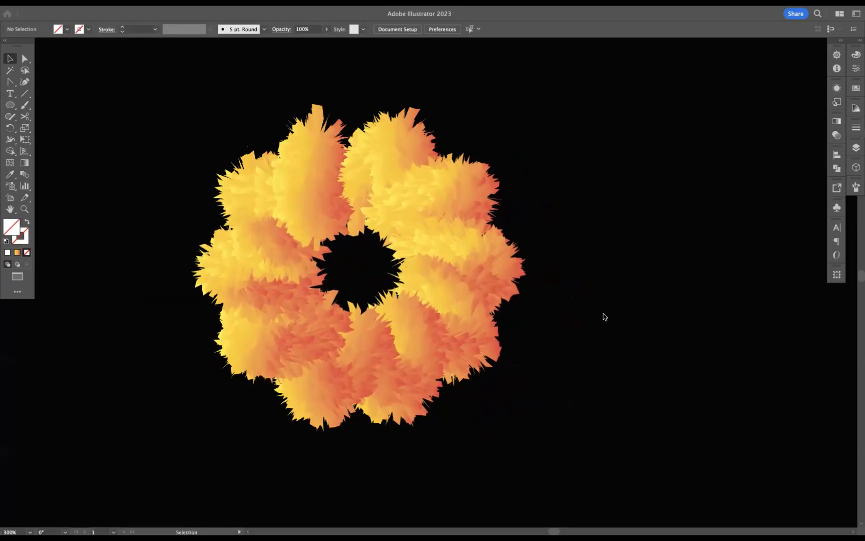
key(f)
drag(581, 311, 624, 336)
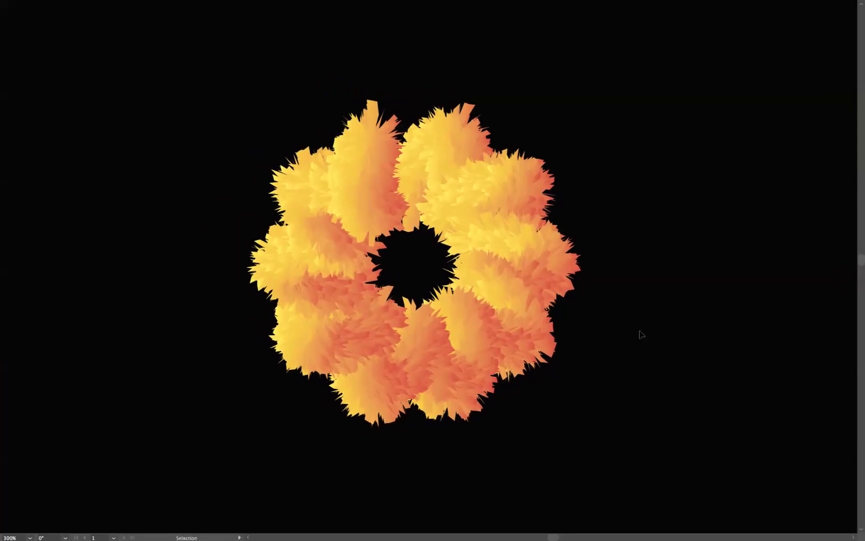